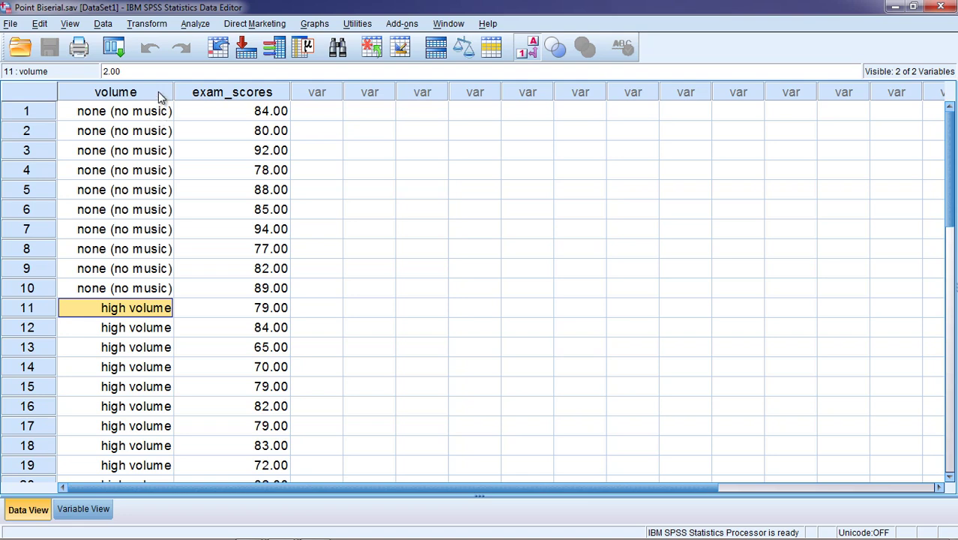
Inspect the volume column and highlight the high volume cases in rows 11–20
click(311, 116)
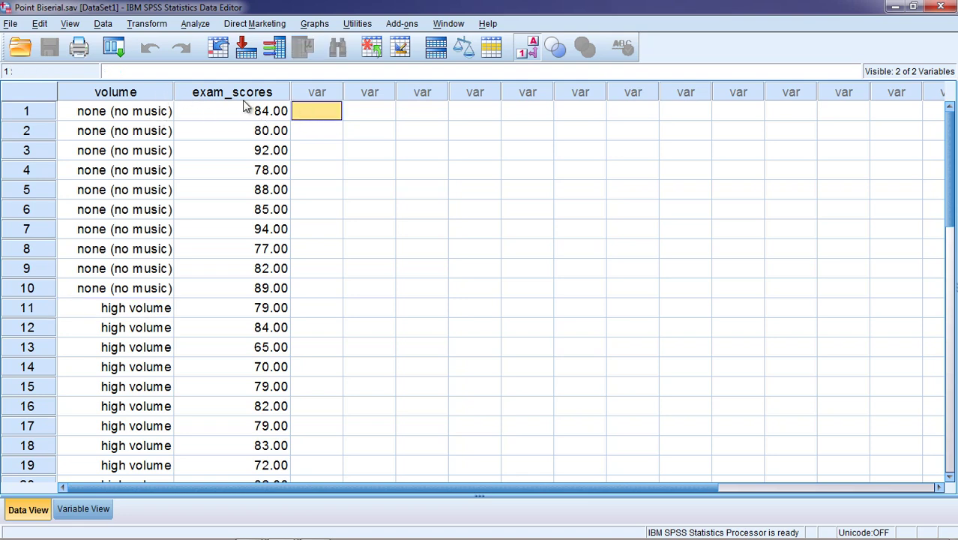
click(159, 91)
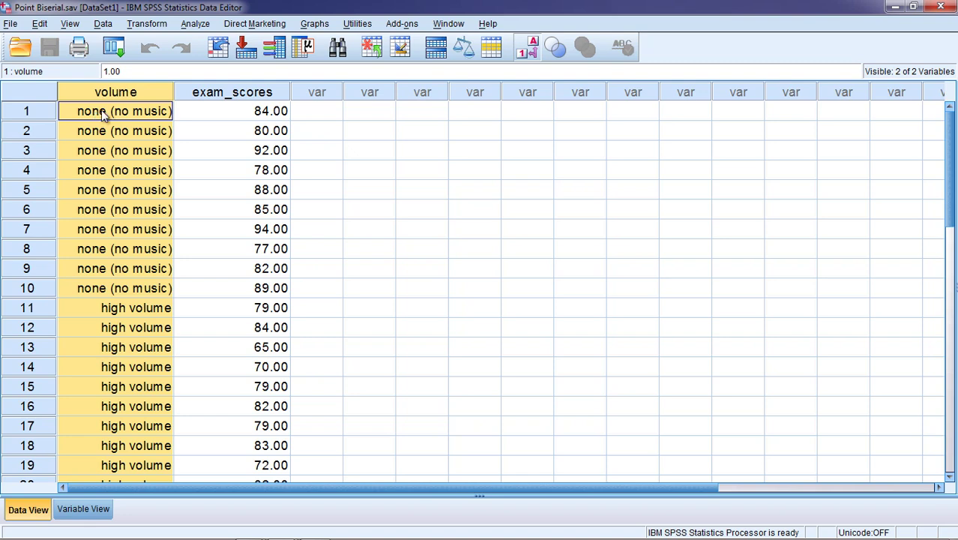
double_click(105, 229)
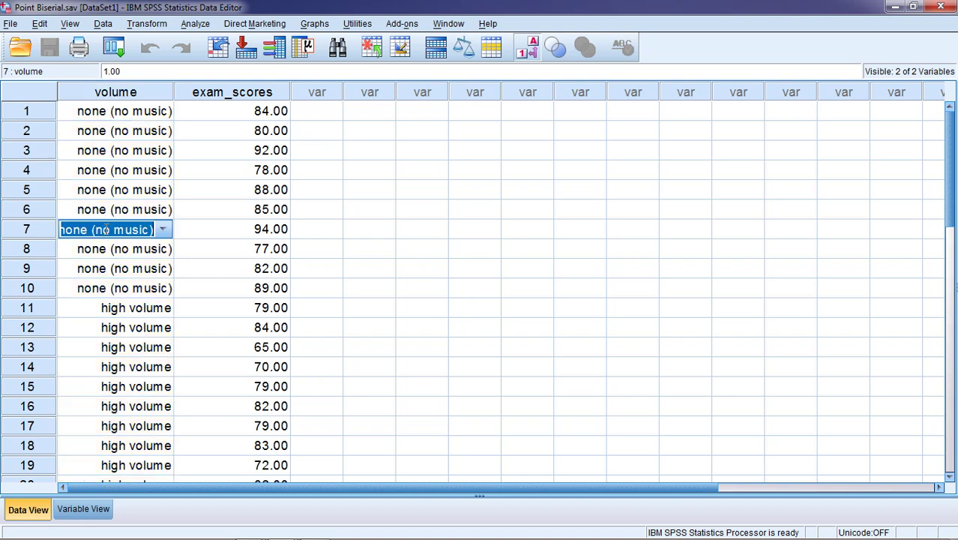
click(183, 315)
drag(171, 313, 158, 478)
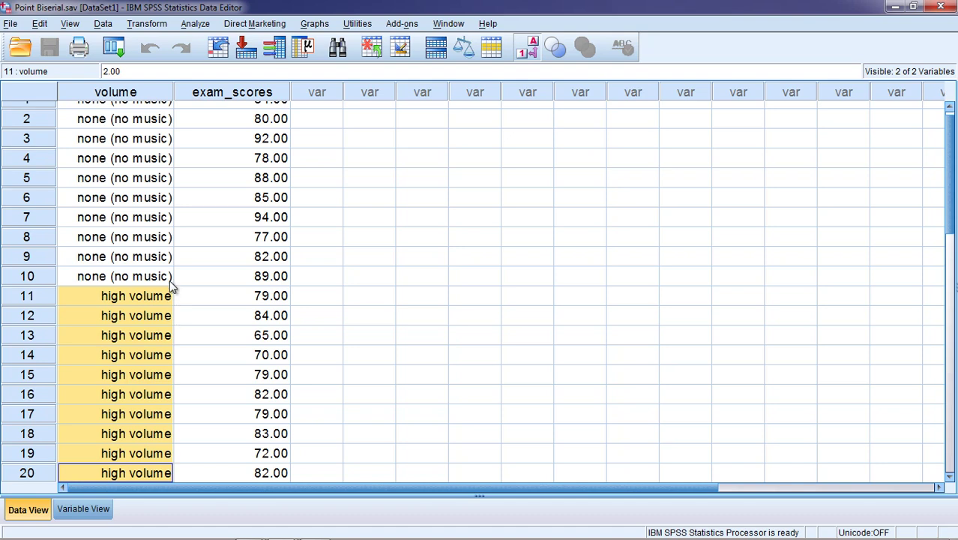
click(332, 253)
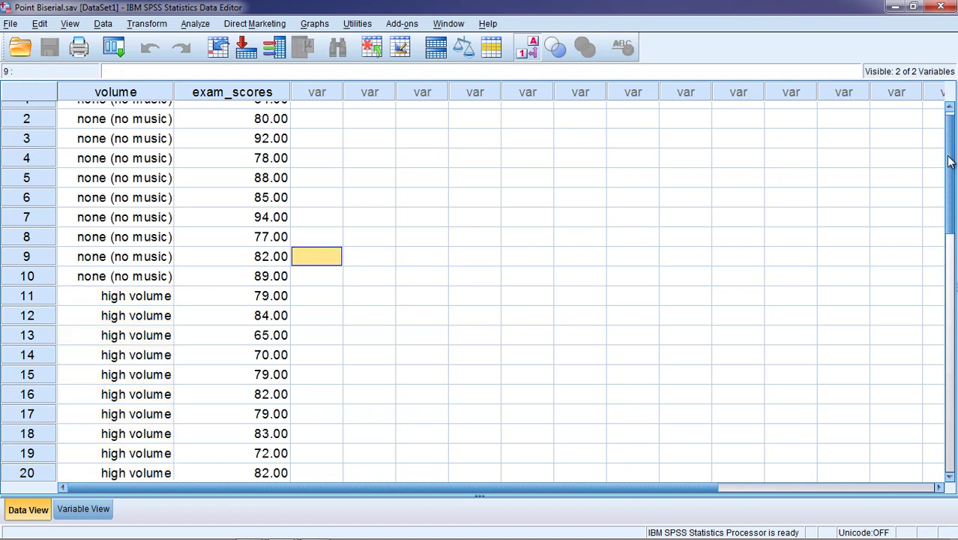
Highlight the exam_scores values, then select the whole exam_scores column
drag(950, 162, 950, 149)
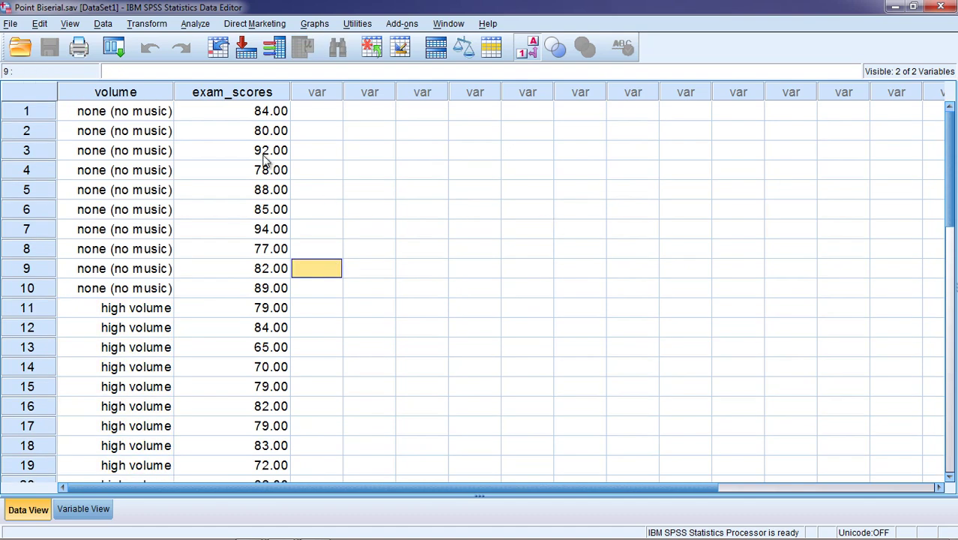
drag(278, 120, 256, 246)
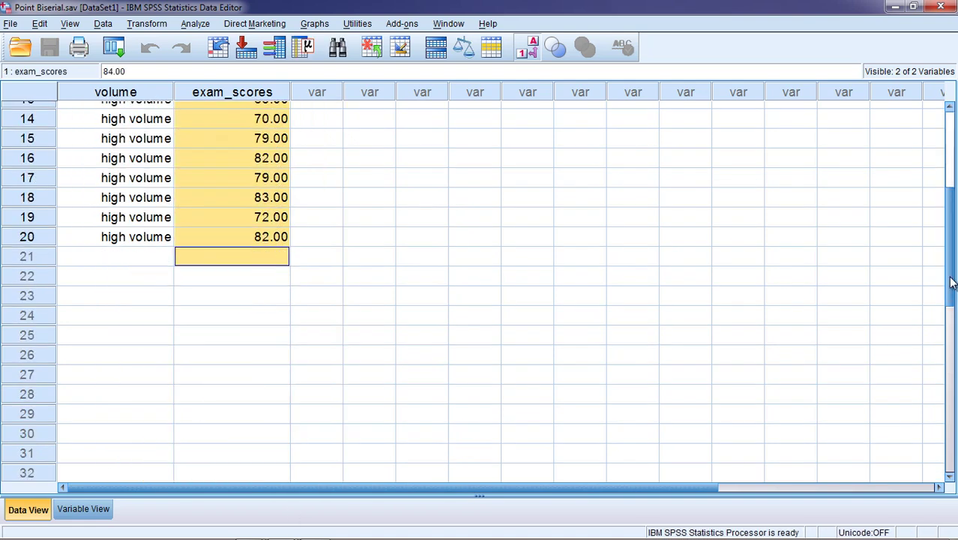
scroll(937, 191, up, 5)
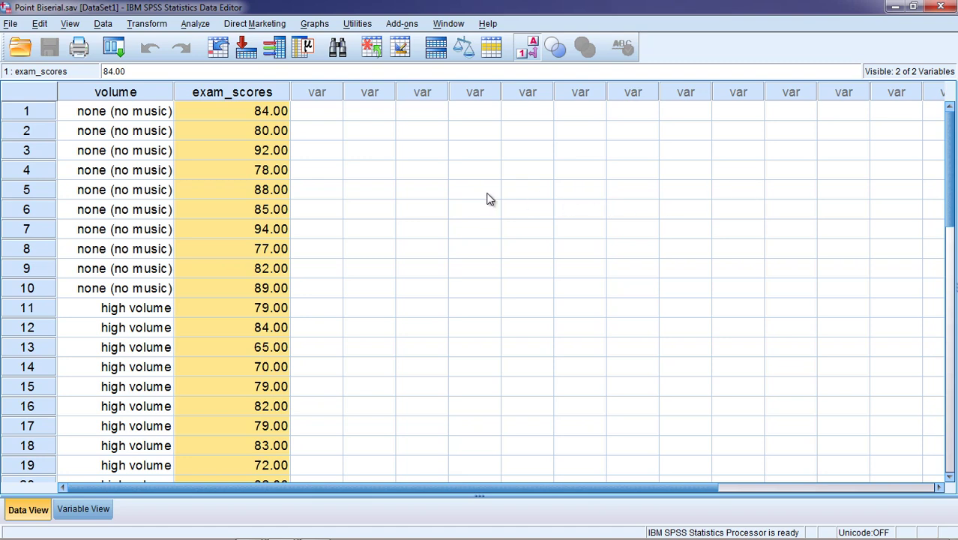
click(353, 177)
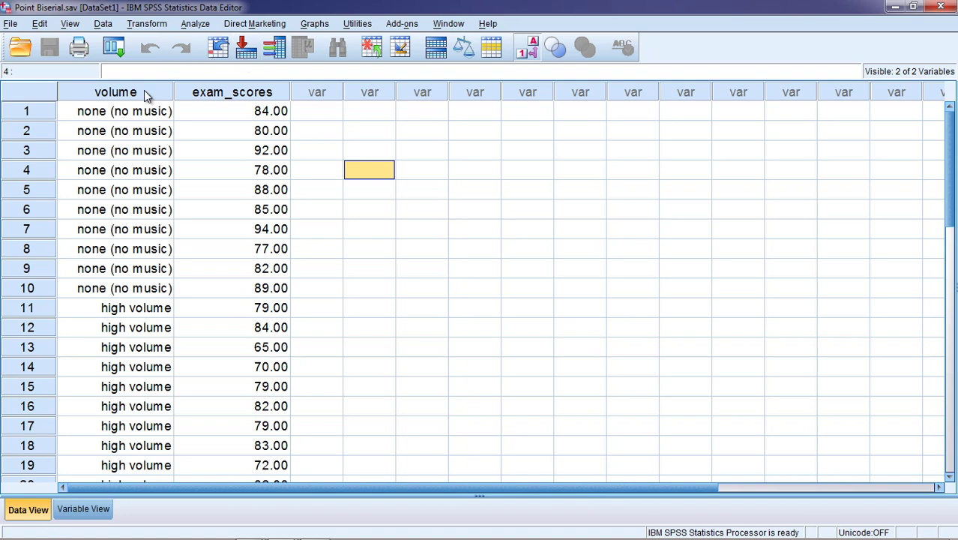
click(213, 91)
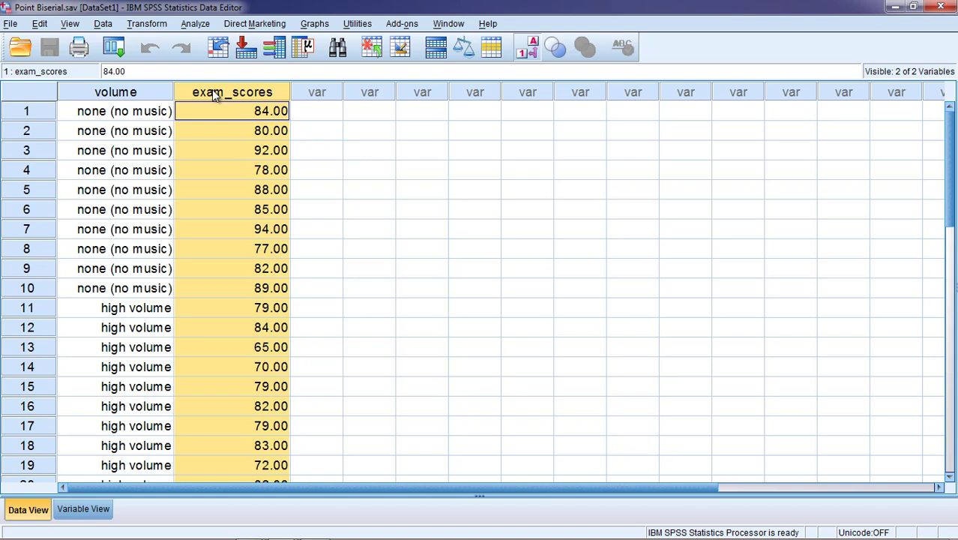
Show volume as numeric codes and highlight the no-music codes in rows 1–10
click(157, 93)
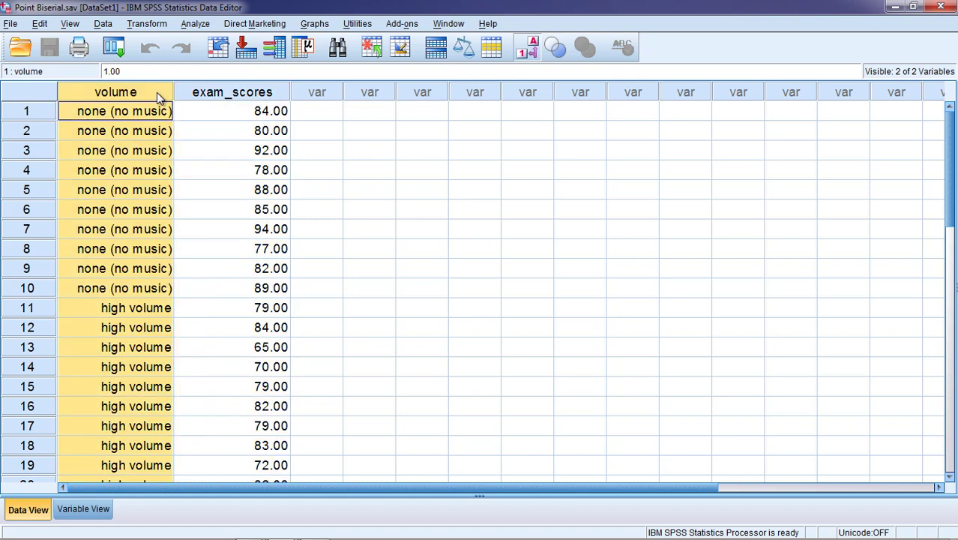
click(181, 113)
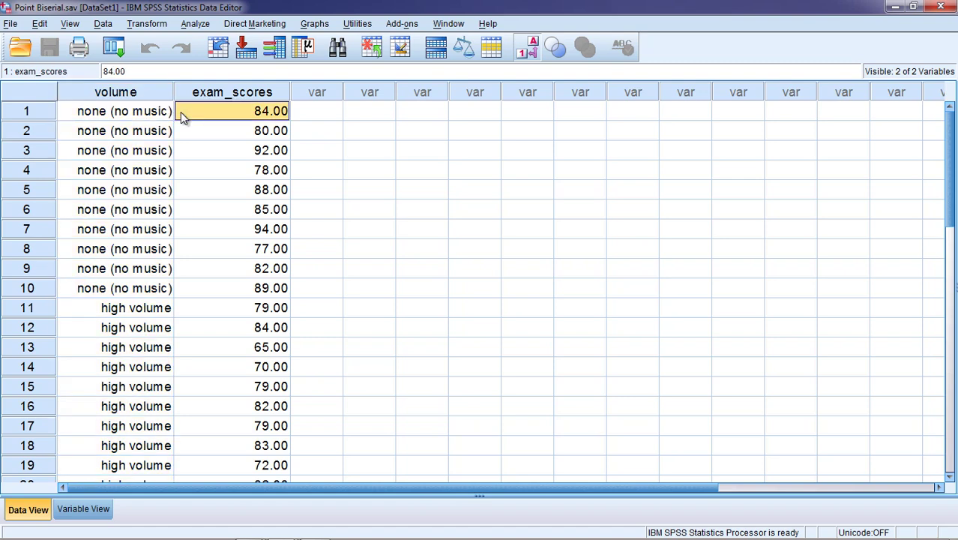
click(154, 112)
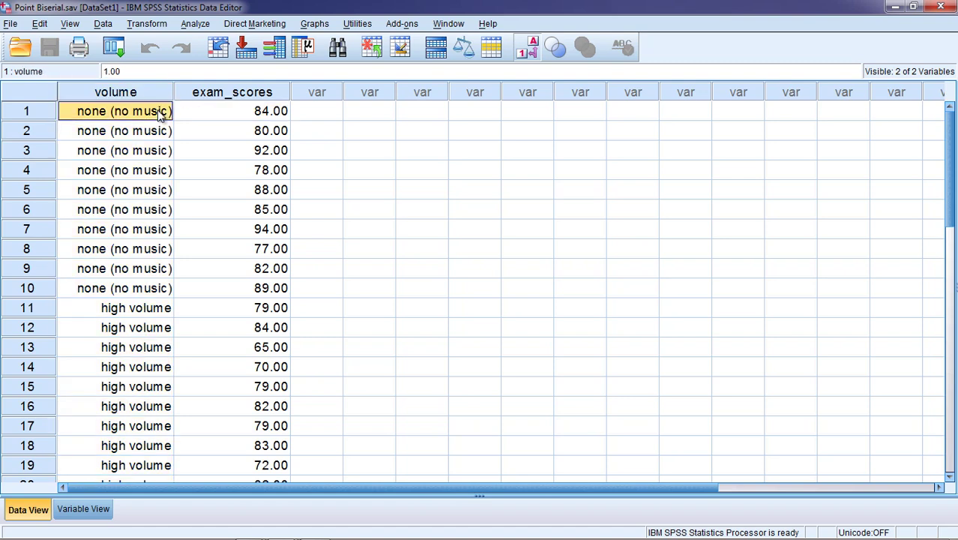
click(155, 309)
click(534, 54)
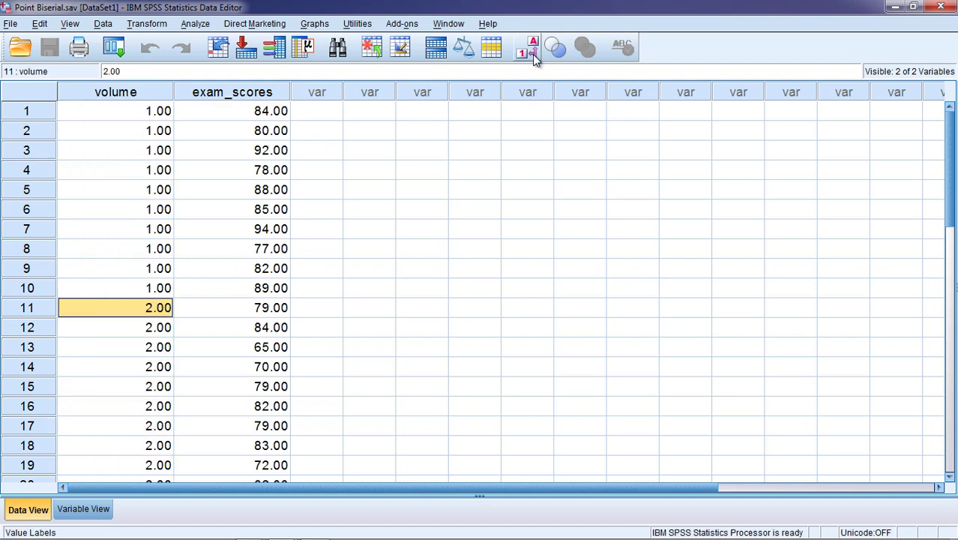
drag(163, 111, 161, 132)
drag(162, 182, 155, 397)
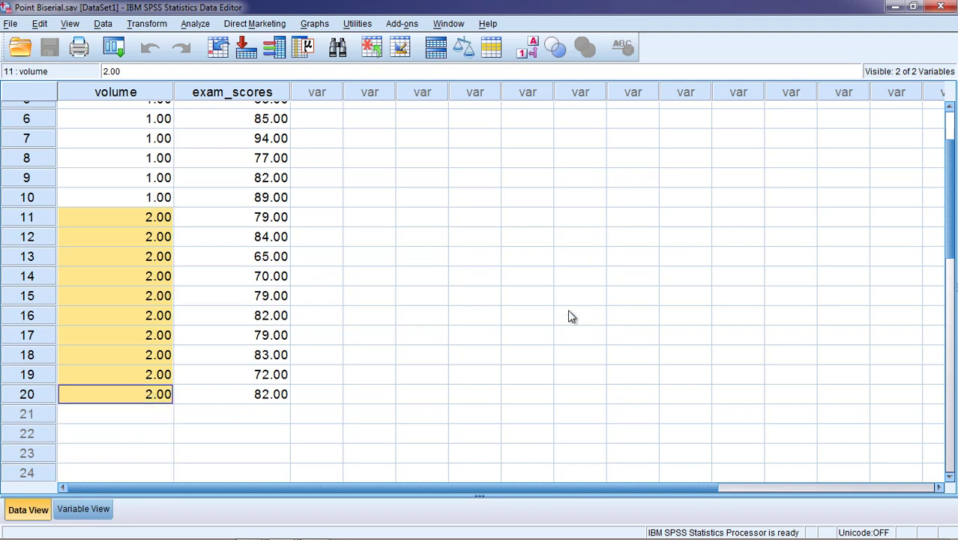
Toggle volume between numeric codes and text labels, ending on text labels
drag(952, 232, 949, 189)
drag(158, 114, 157, 409)
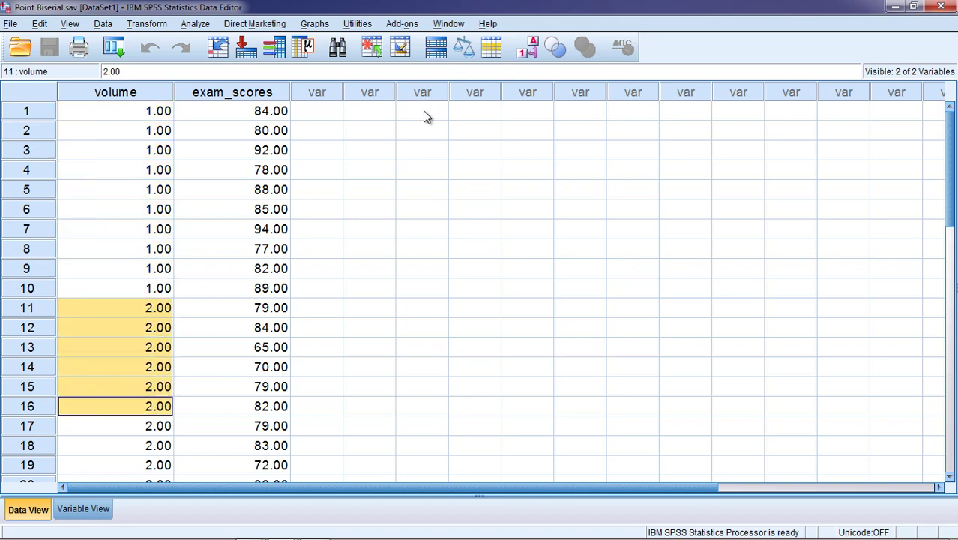
click(528, 47)
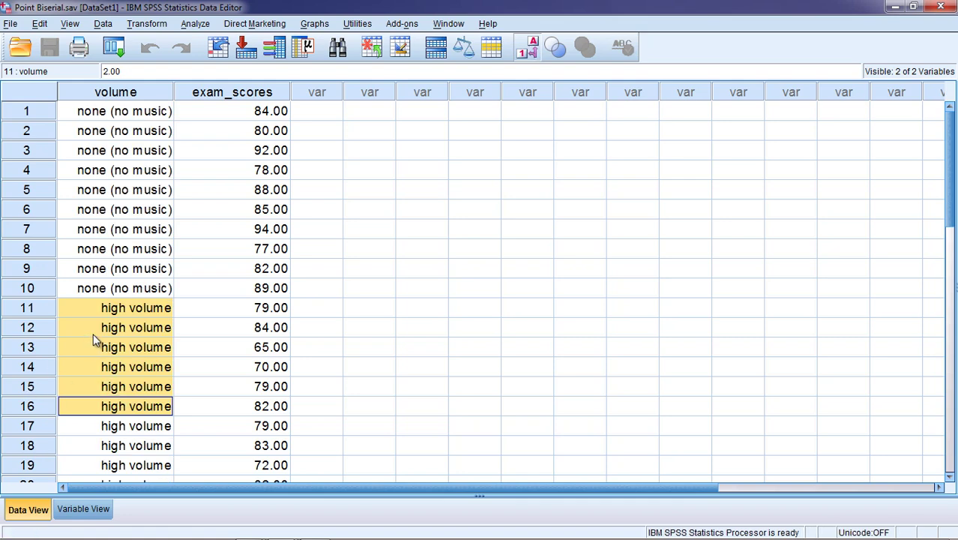
click(529, 47)
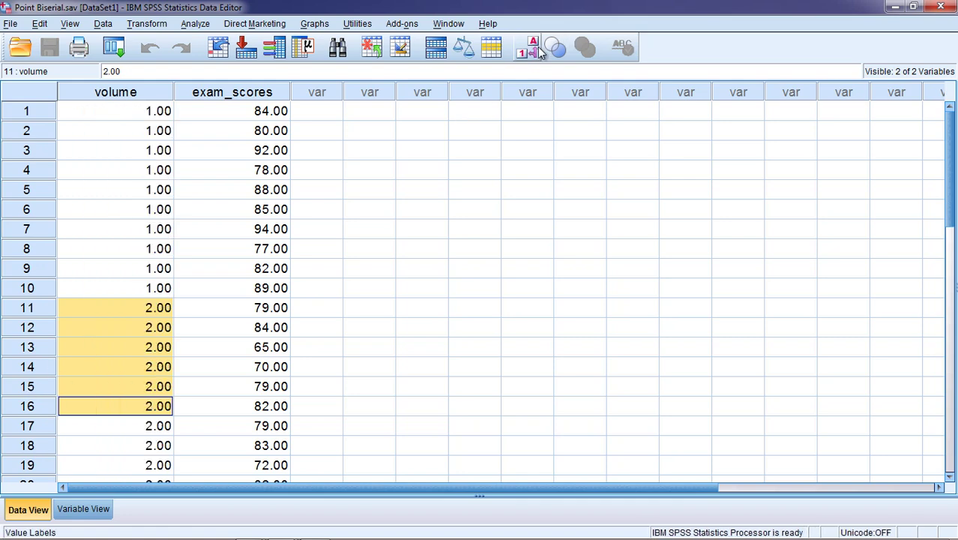
click(147, 111)
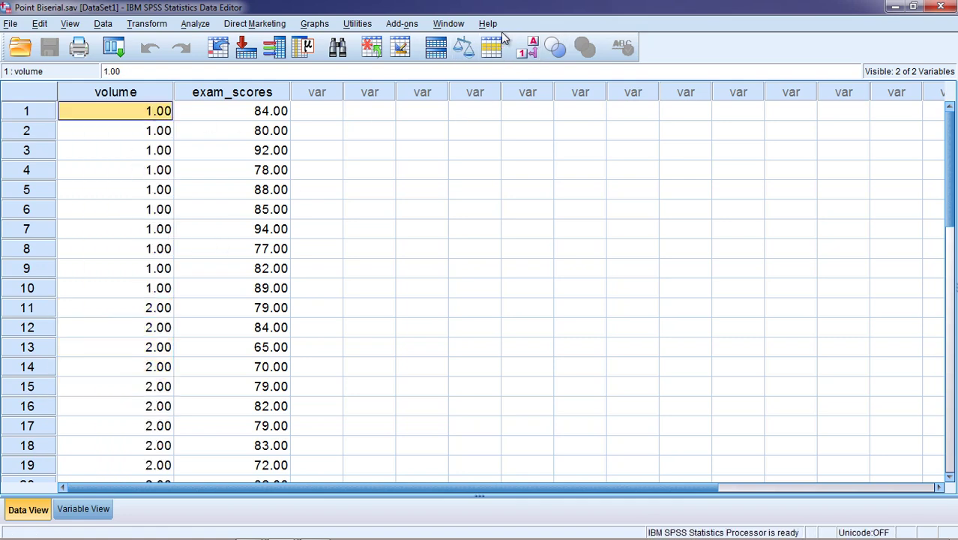
click(525, 48)
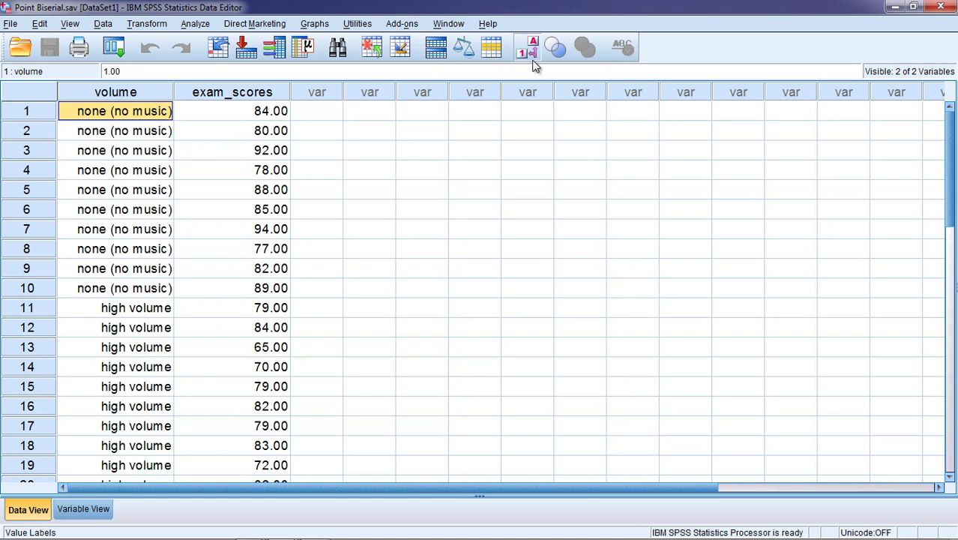
click(528, 49)
click(529, 48)
Select the volume and exam_scores columns, then clear the selection
click(85, 387)
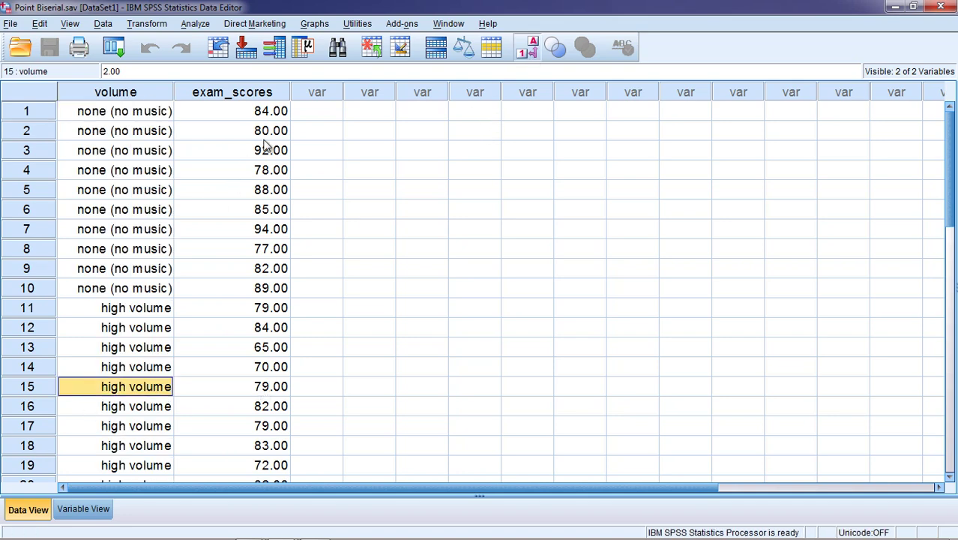
click(149, 93)
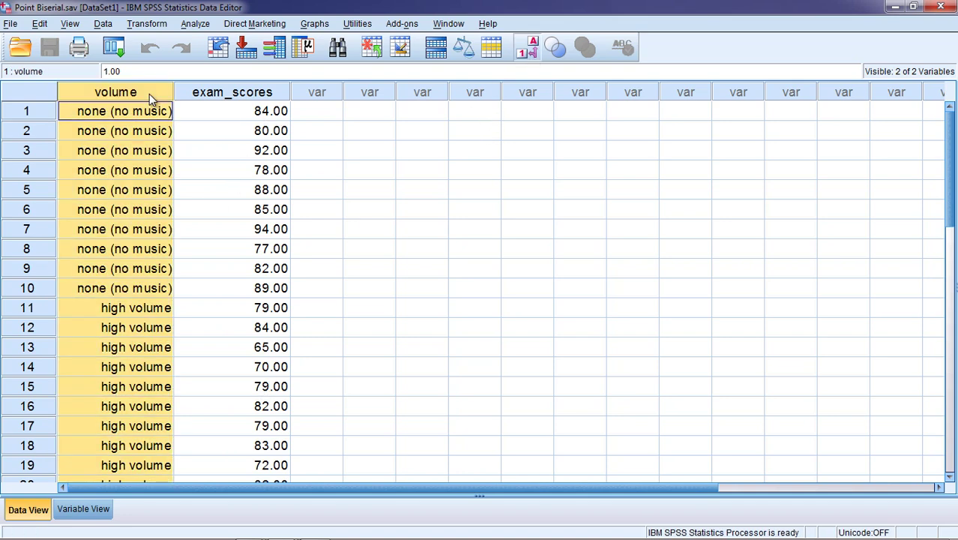
click(228, 95)
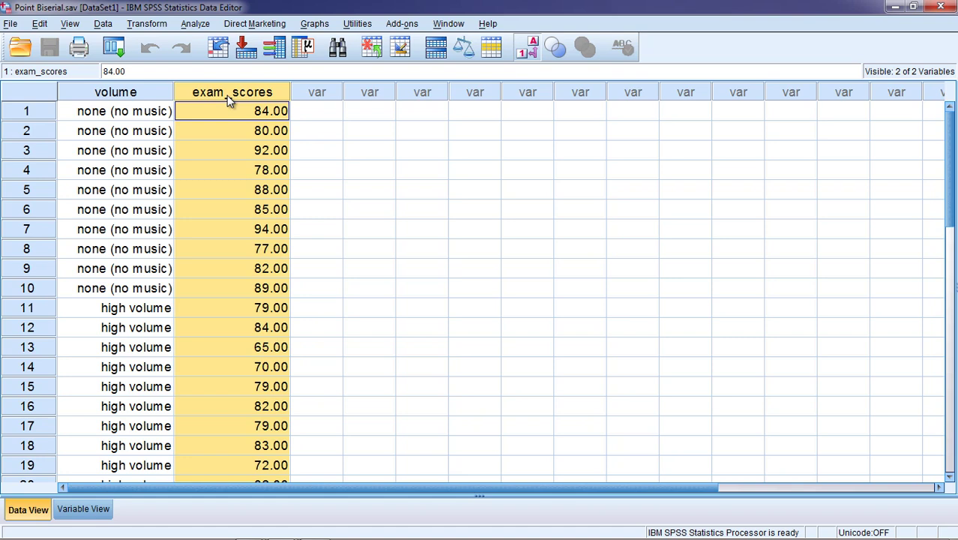
click(313, 113)
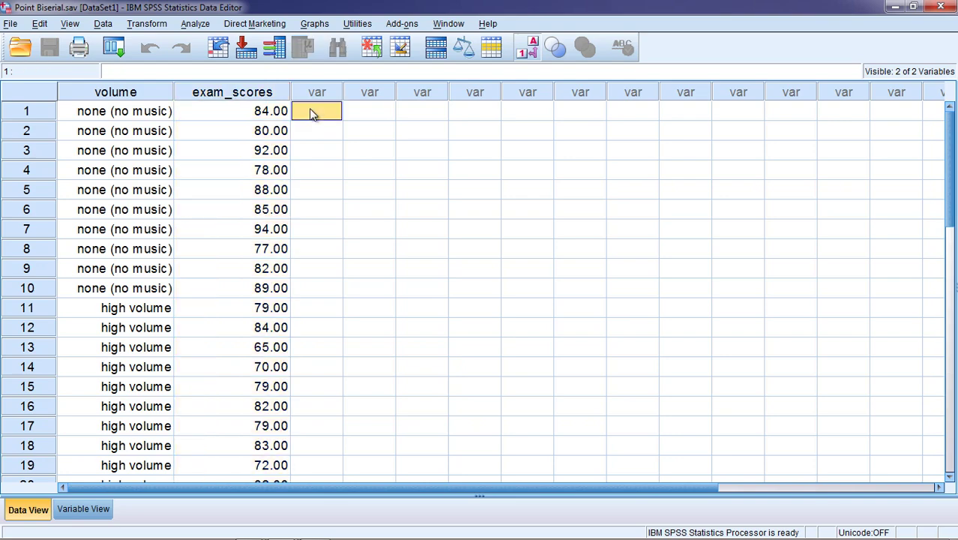
Run Bivariate Correlations on volume and exam_scores with Pearson and two-tailed testing
click(196, 23)
mouse_move(204, 93)
mouse_move(225, 156)
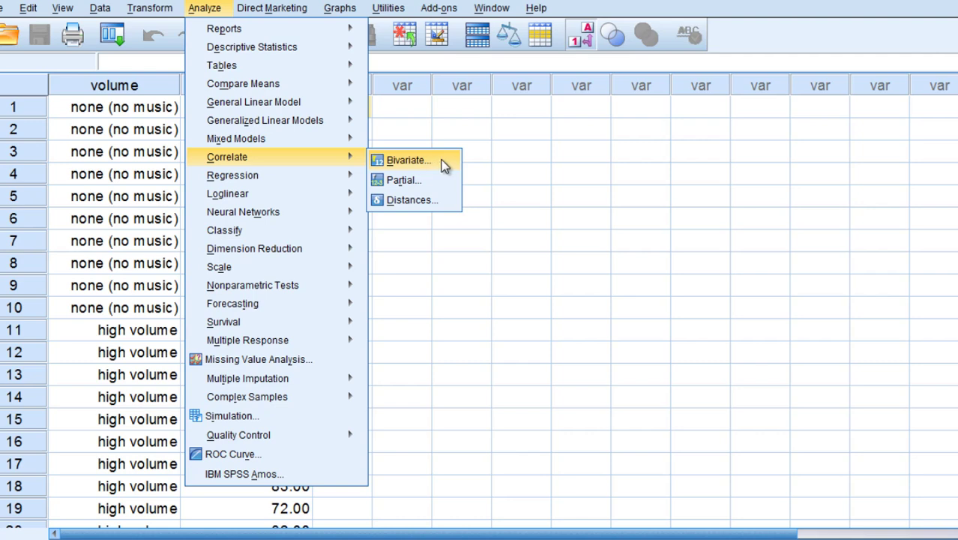
click(444, 166)
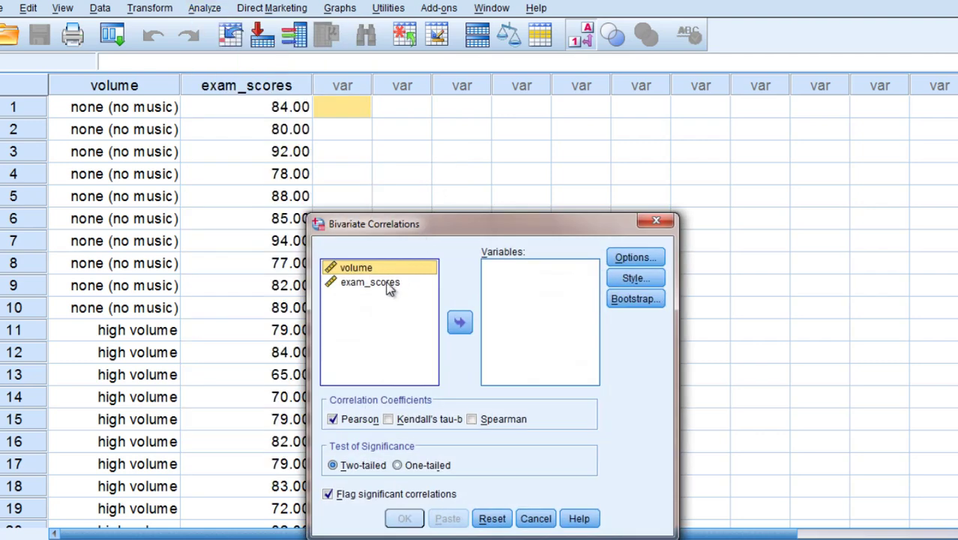
shift+click(387, 286)
click(459, 322)
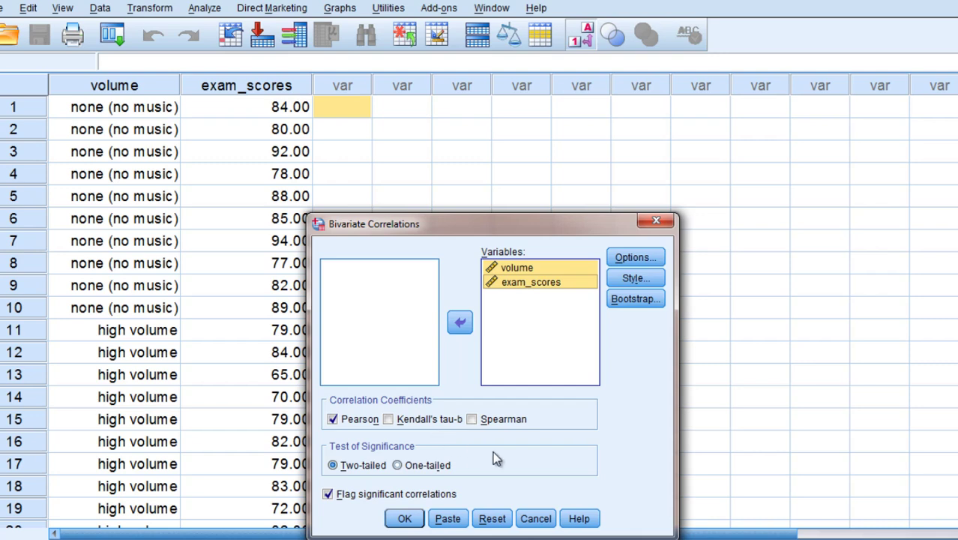
click(132, 87)
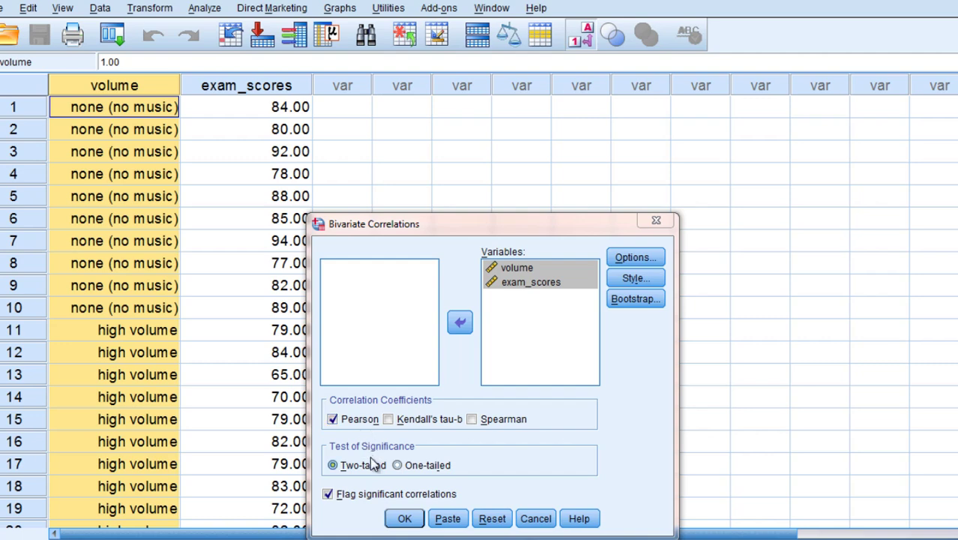
click(404, 520)
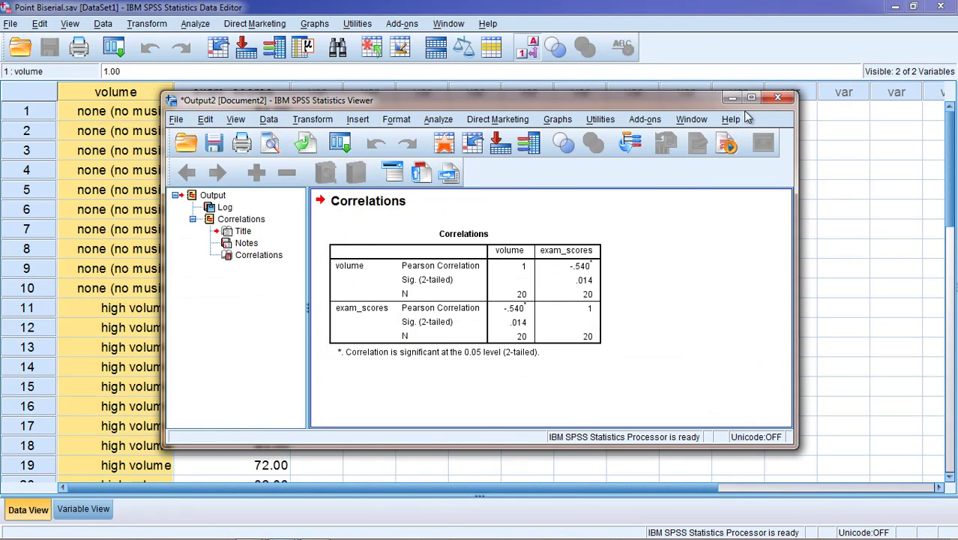
Review the Correlations table showing r = -.540, p = .014, N = 20
drag(673, 108, 787, 43)
click(566, 183)
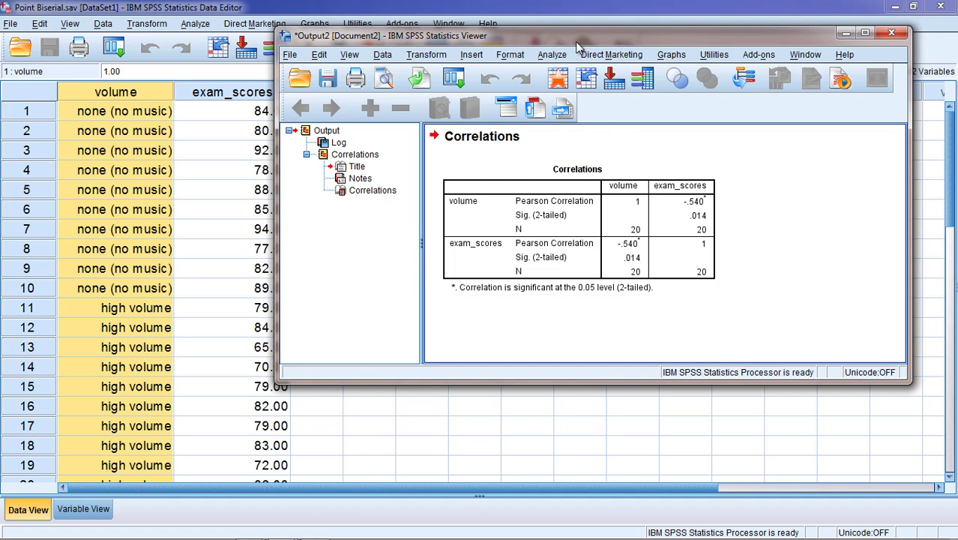
drag(575, 41, 613, 39)
click(665, 248)
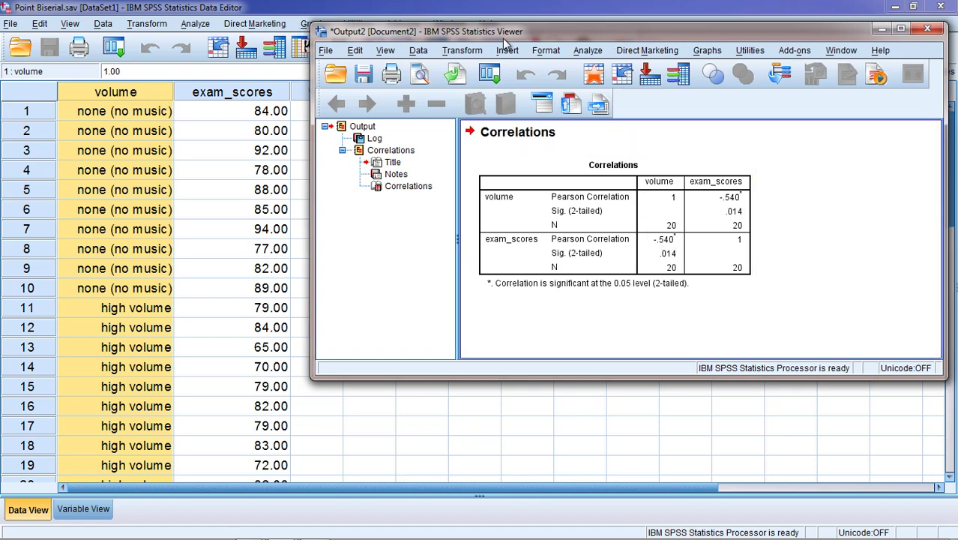
drag(503, 36, 517, 81)
Show volume's 1 and 2 codes in the Data Editor, then restore the value labels
click(533, 47)
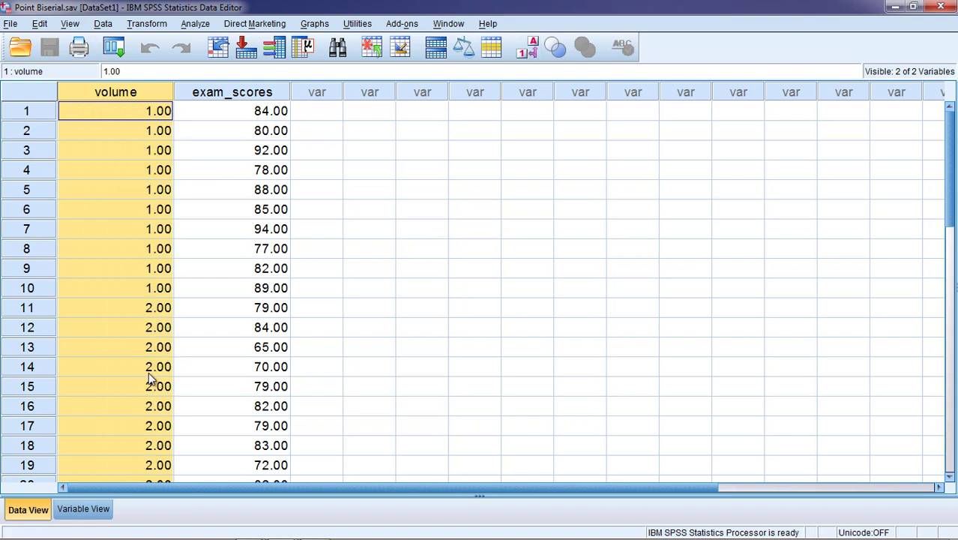
click(271, 95)
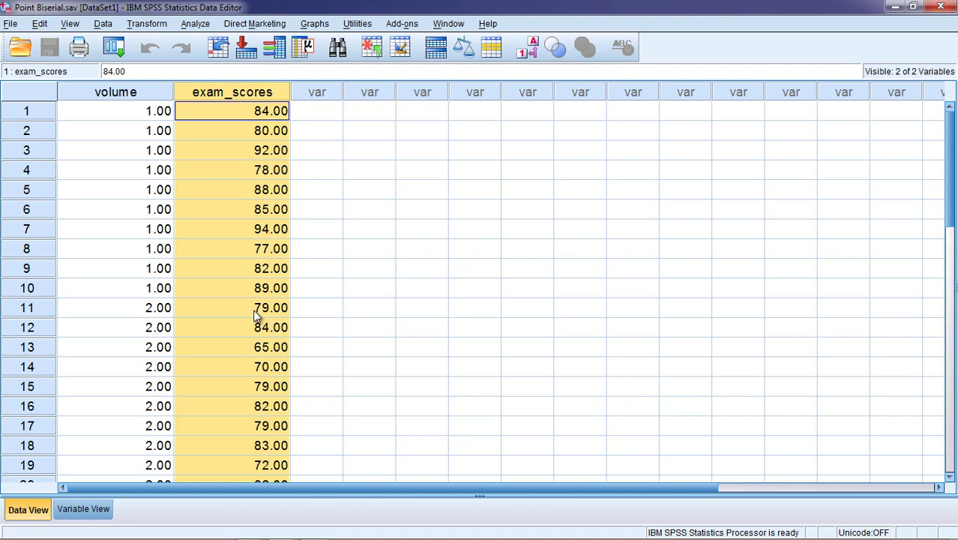
click(165, 233)
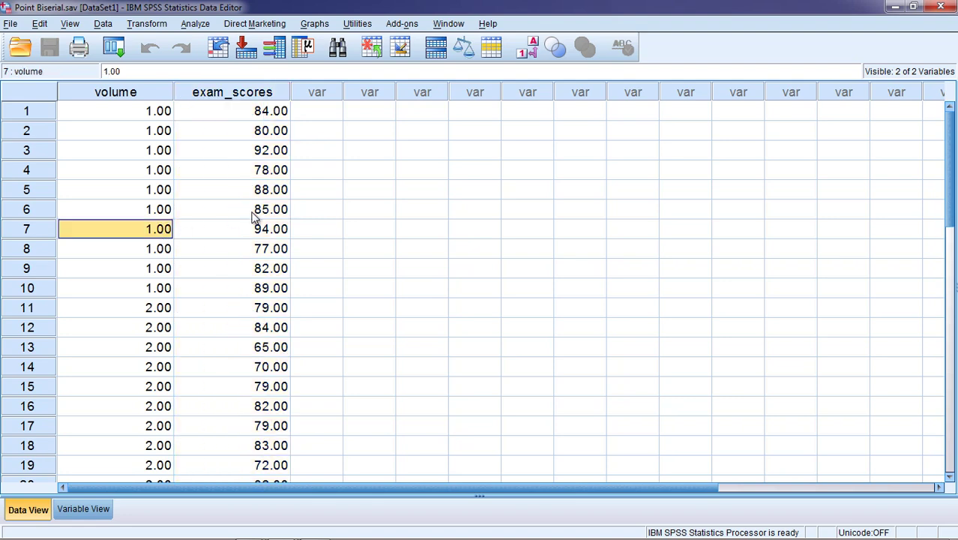
click(531, 46)
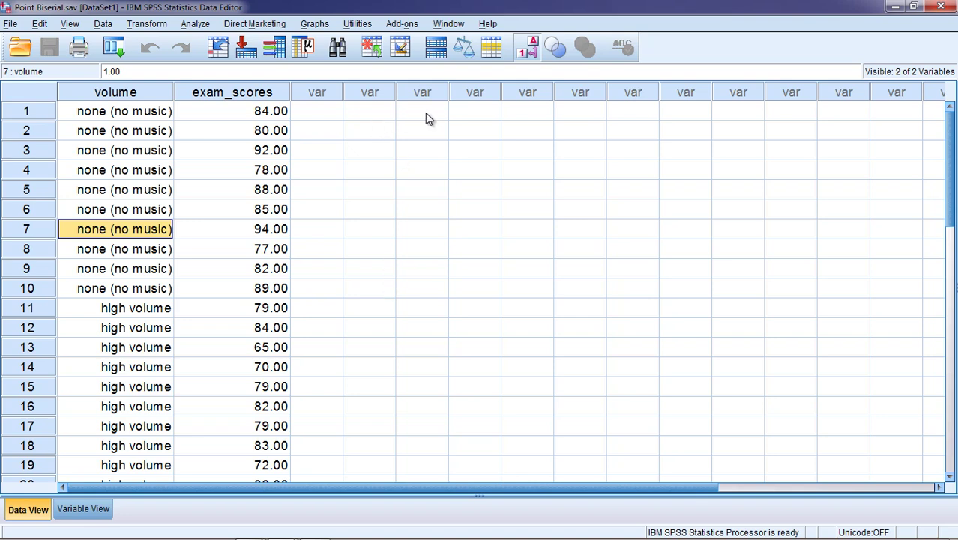
Bring the Output2 viewer forward and open the Legacy Dialogs Scatter/Dot chart choices
click(447, 24)
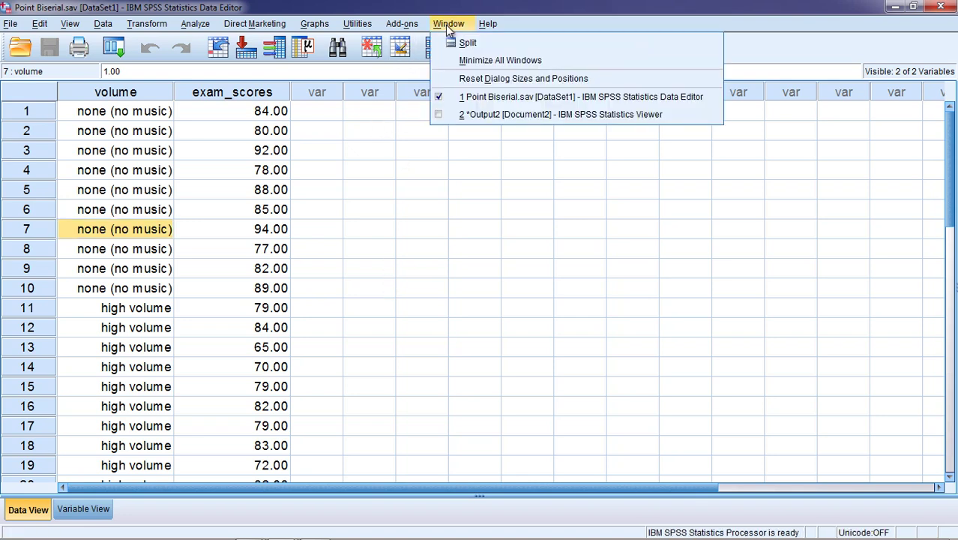
click(468, 114)
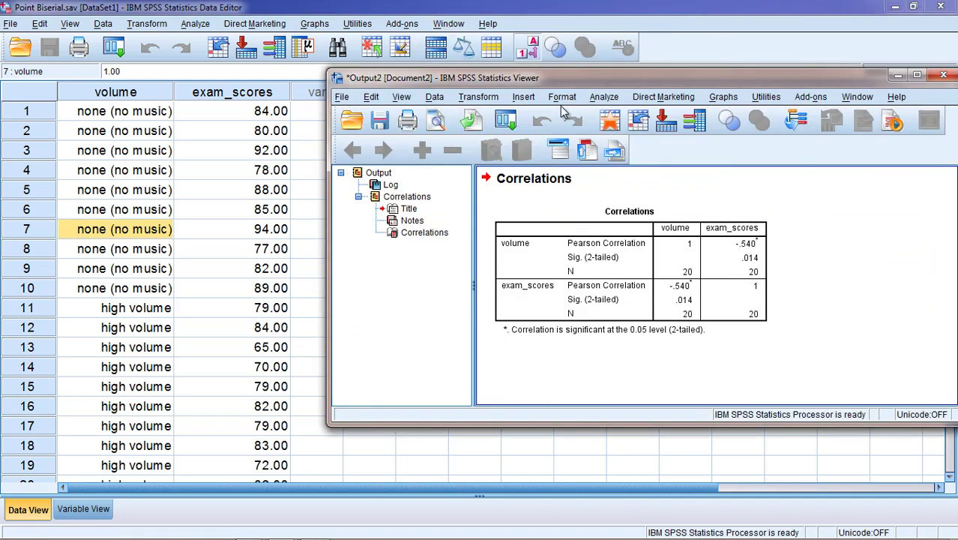
drag(591, 74, 465, 61)
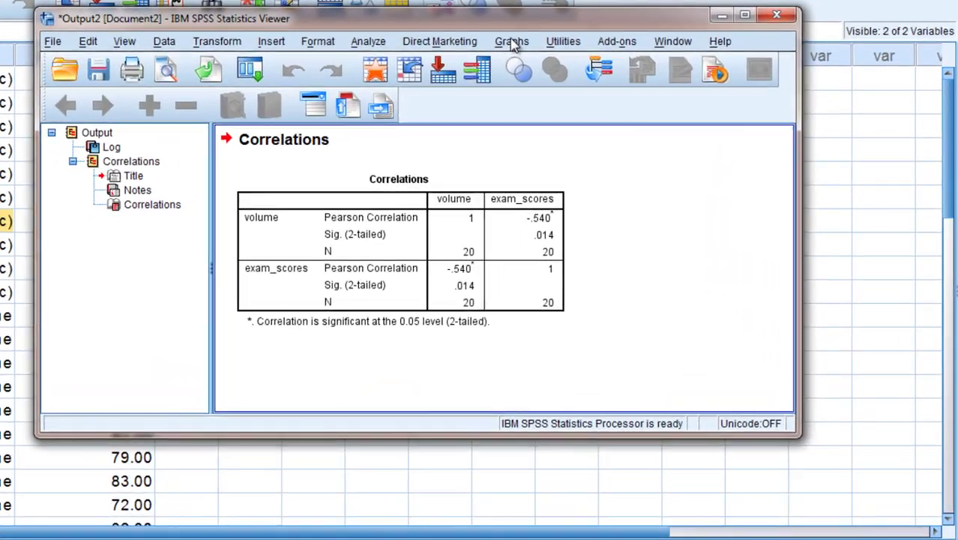
click(598, 84)
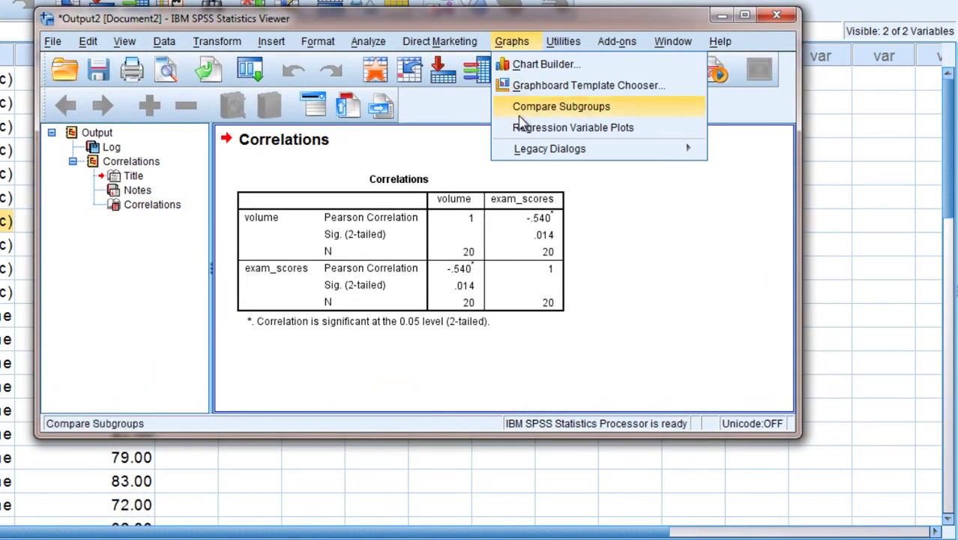
mouse_move(521, 150)
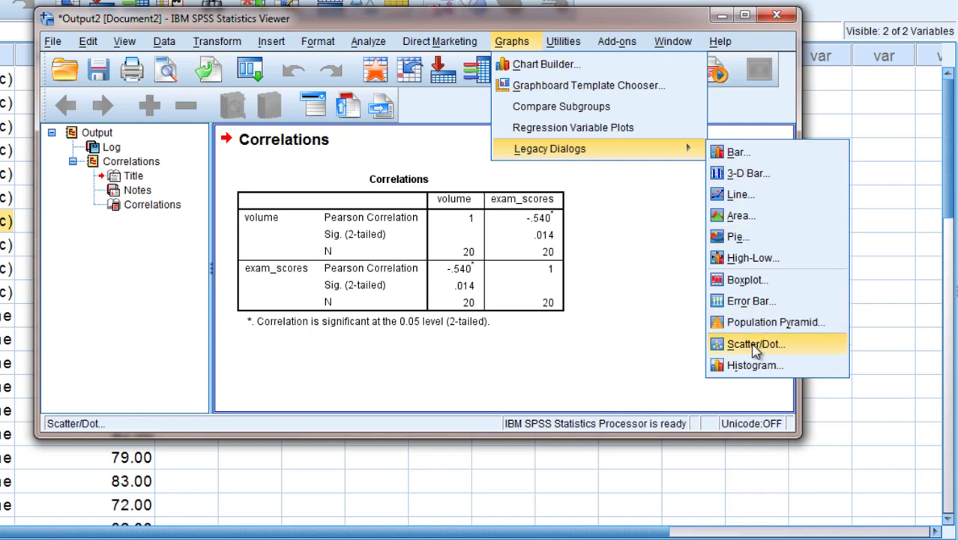
click(754, 345)
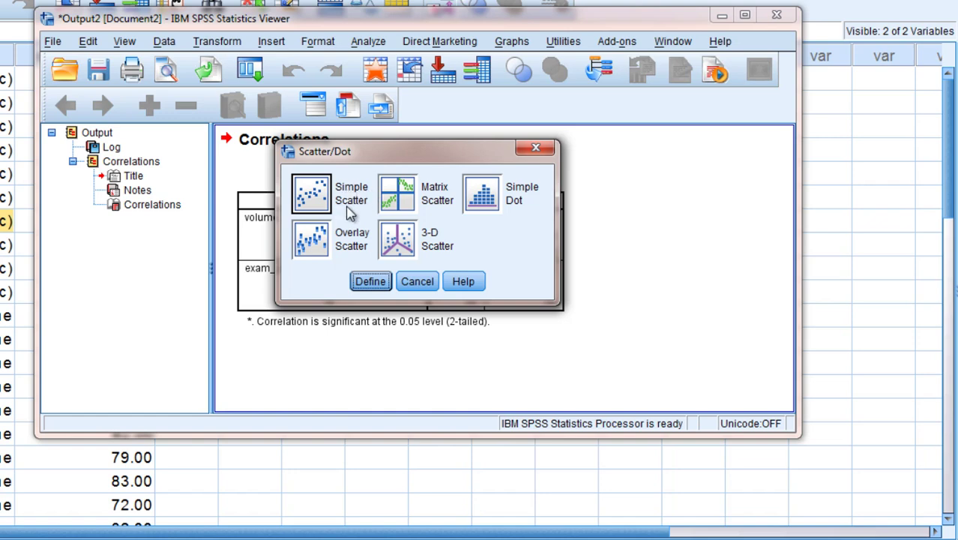
Define a Simple Scatter with volume on the X axis and exam_scores on the Y axis
click(366, 283)
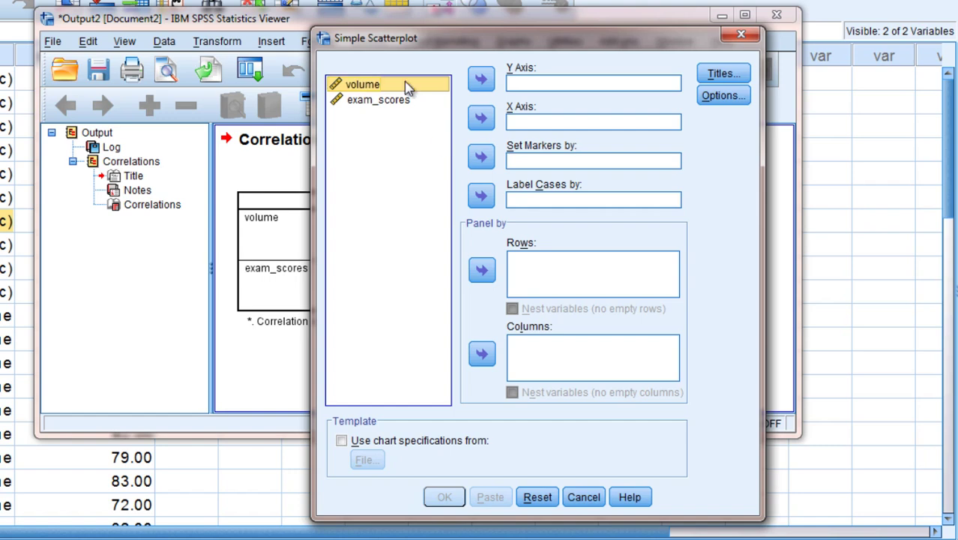
click(480, 118)
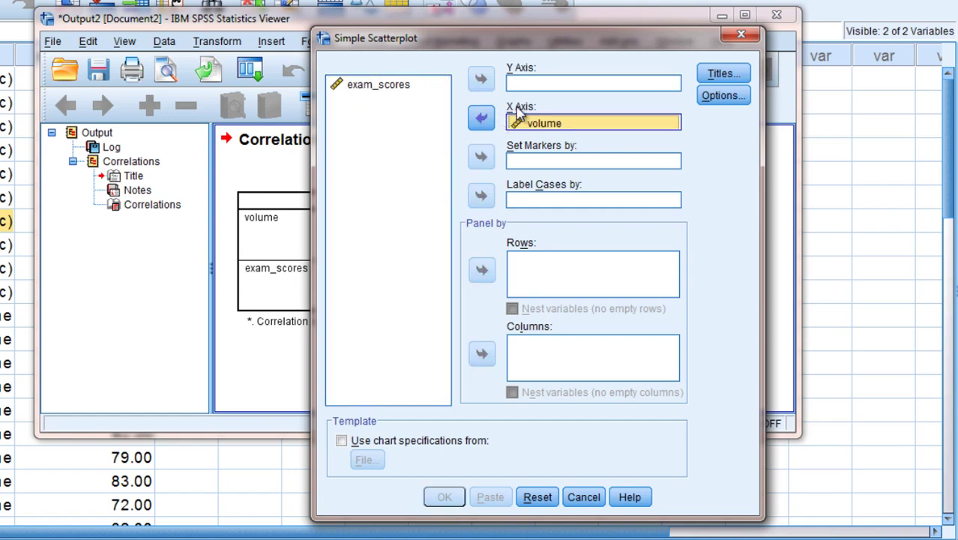
click(394, 86)
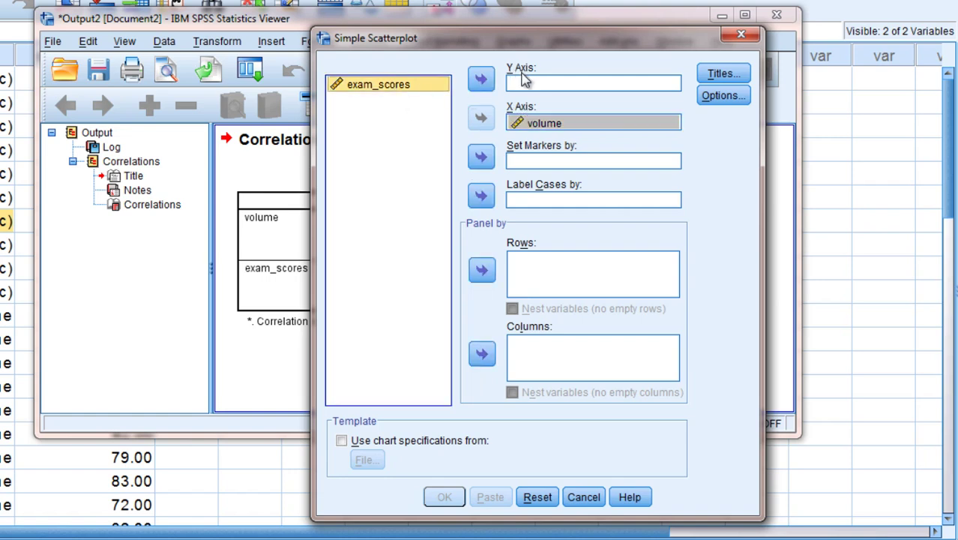
click(481, 79)
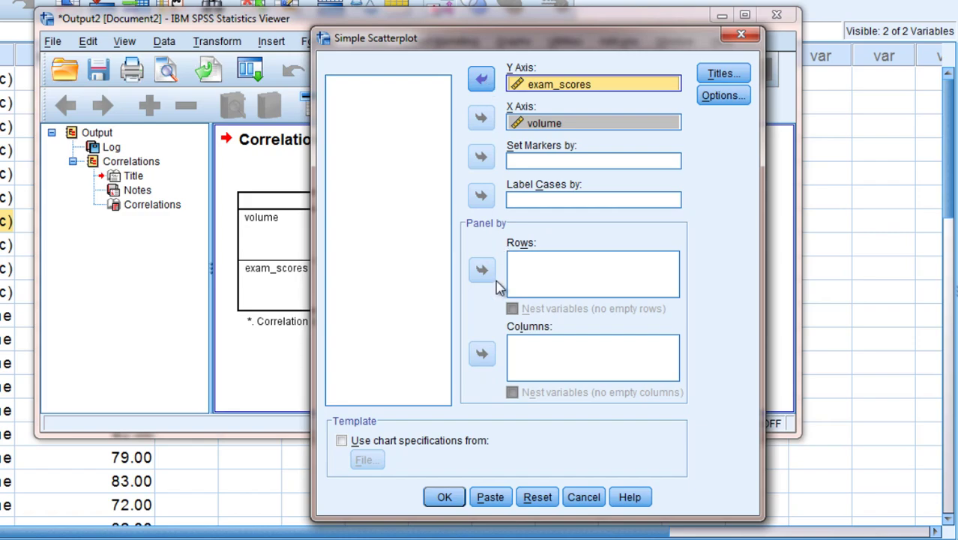